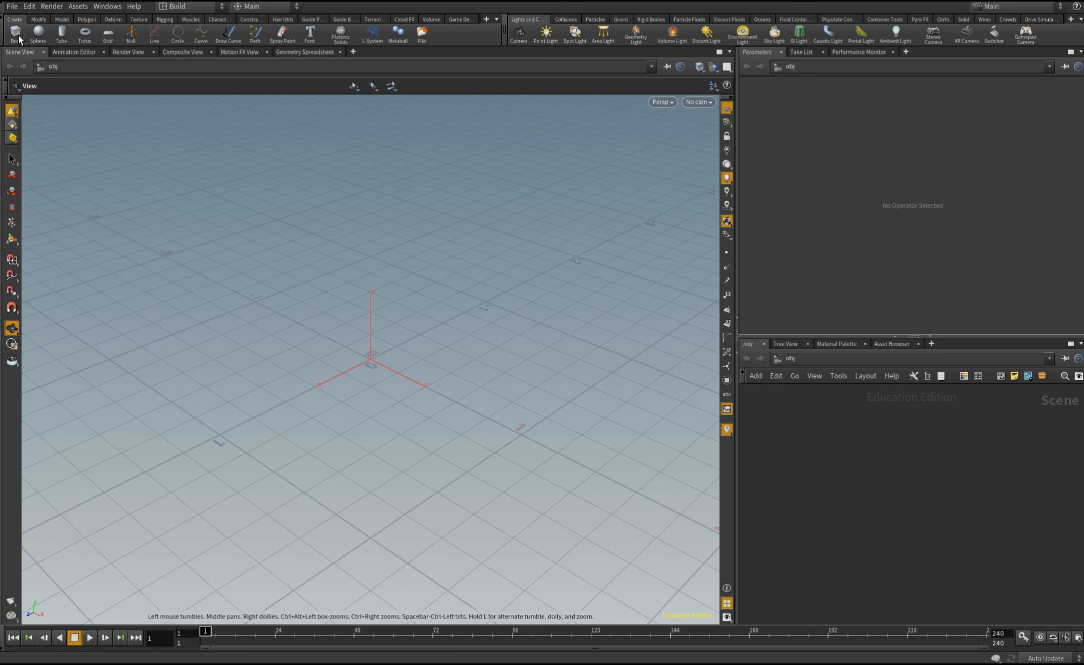
- Create a polygon box at the origin, hide the reference grid and enter the box object's geometry network
key(Return)
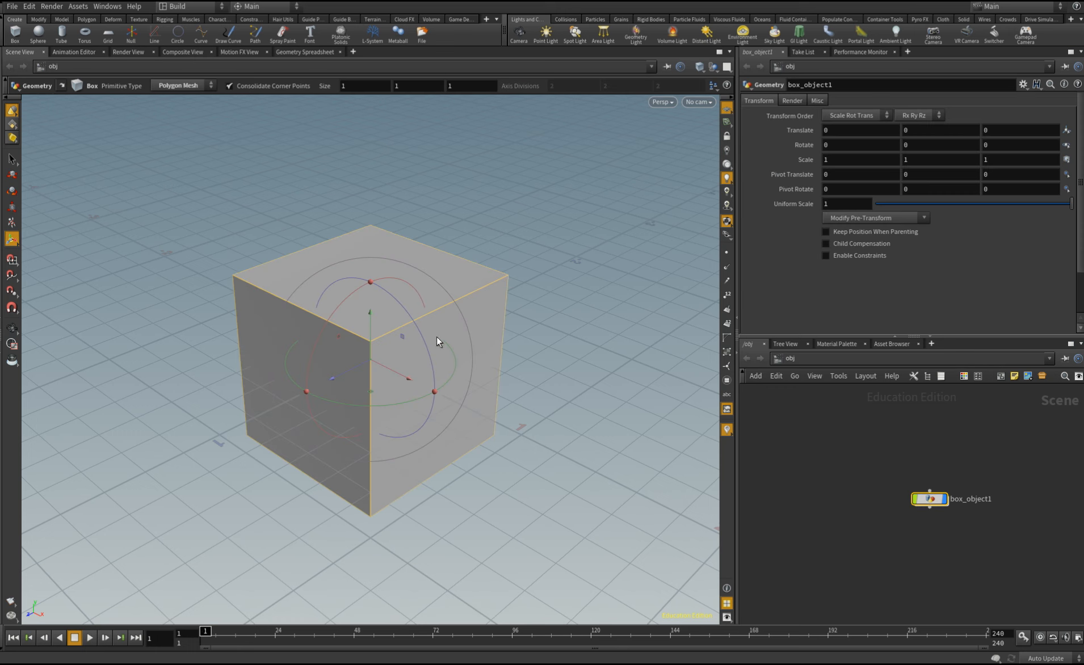
click(727, 109)
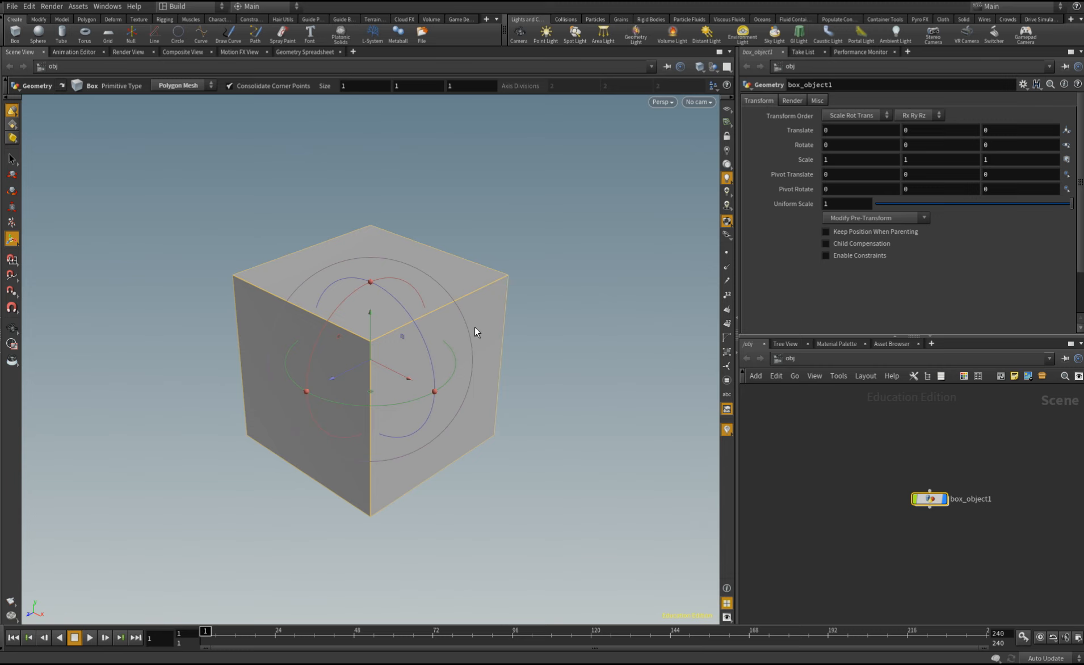
double_click(930, 499)
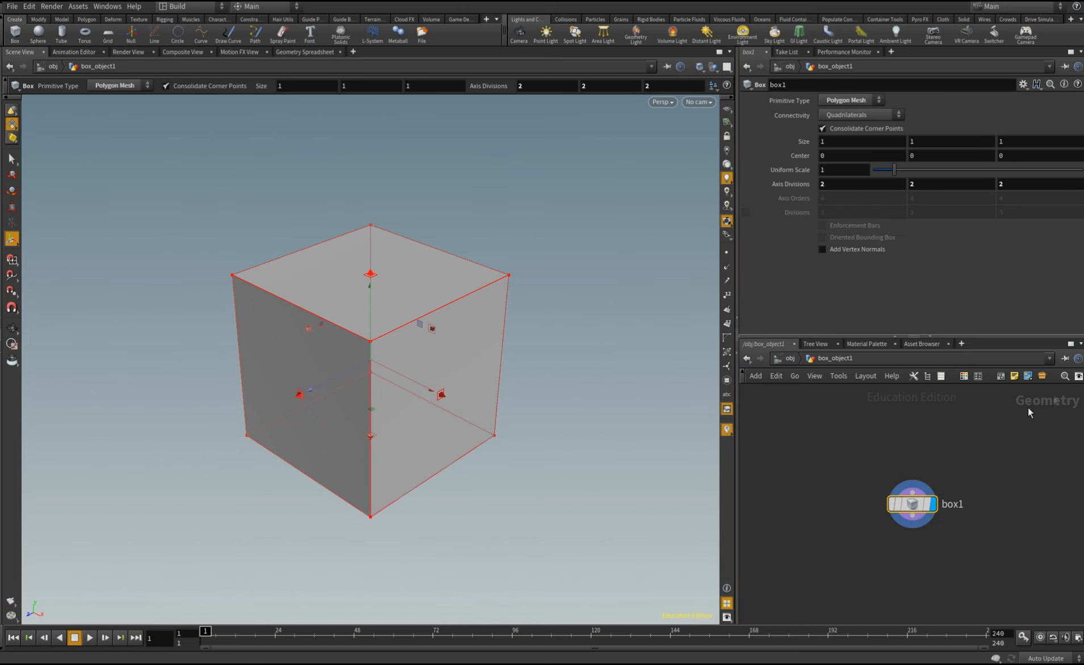
- Add a UV Flatten node wired to the box node's output and line it up below the box node
drag(917, 501, 920, 418)
click(915, 434)
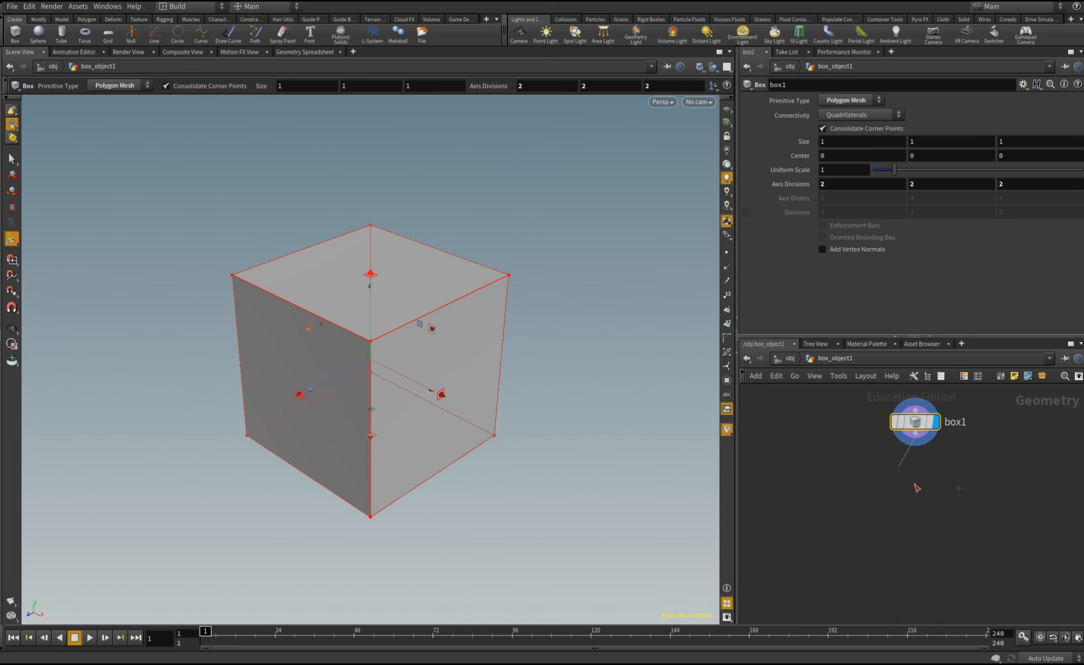
click(964, 476)
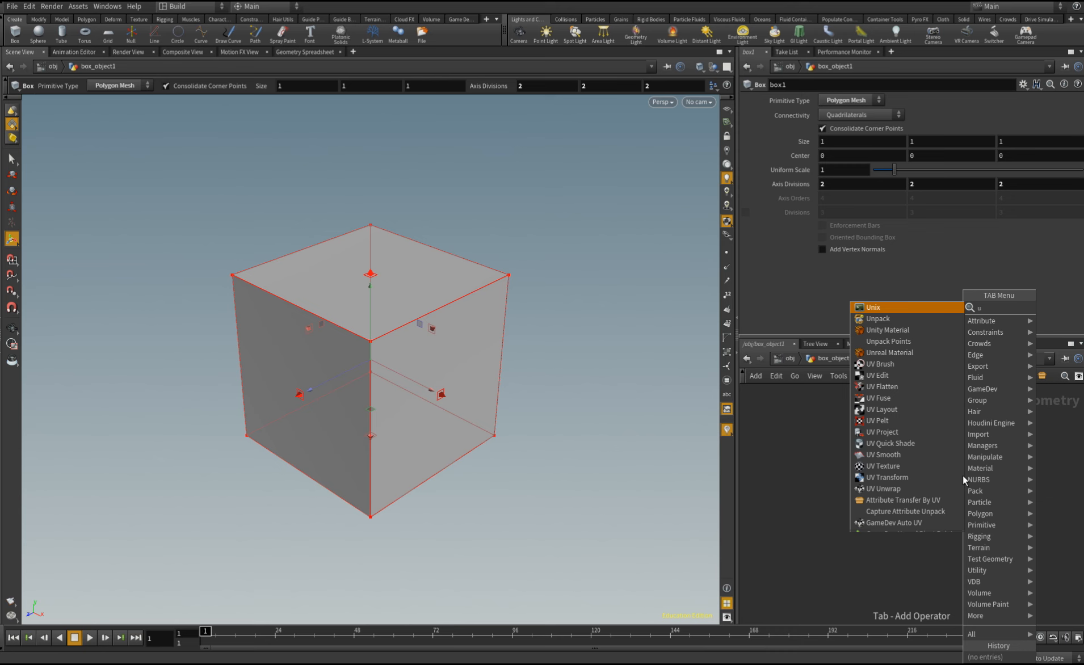
text(uvf)
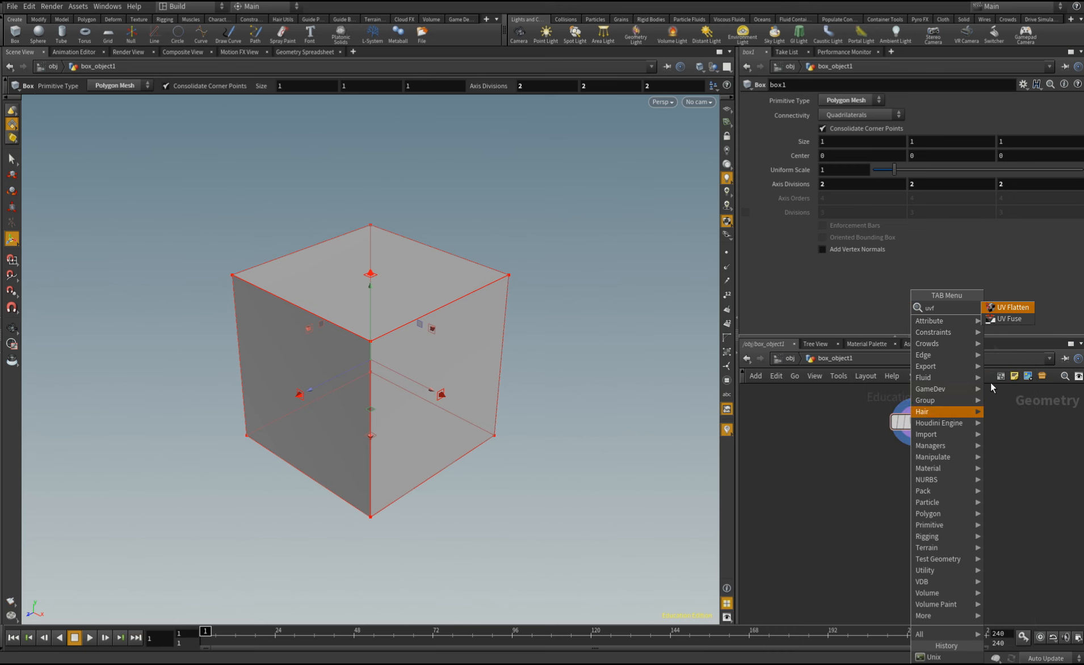
key(Return)
click(902, 492)
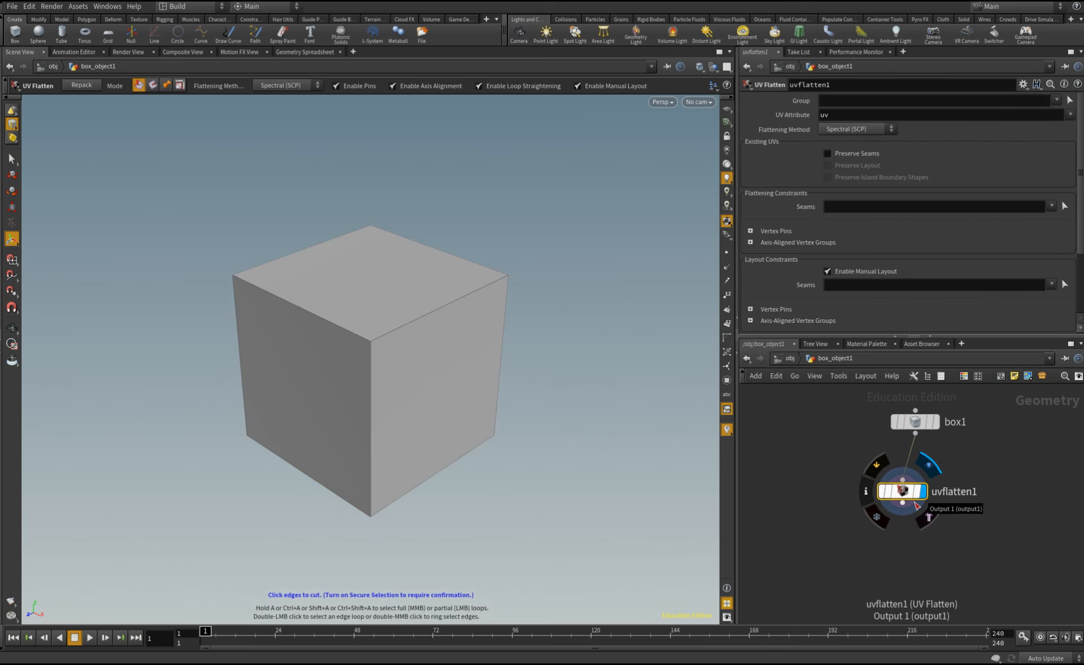
drag(915, 494, 915, 476)
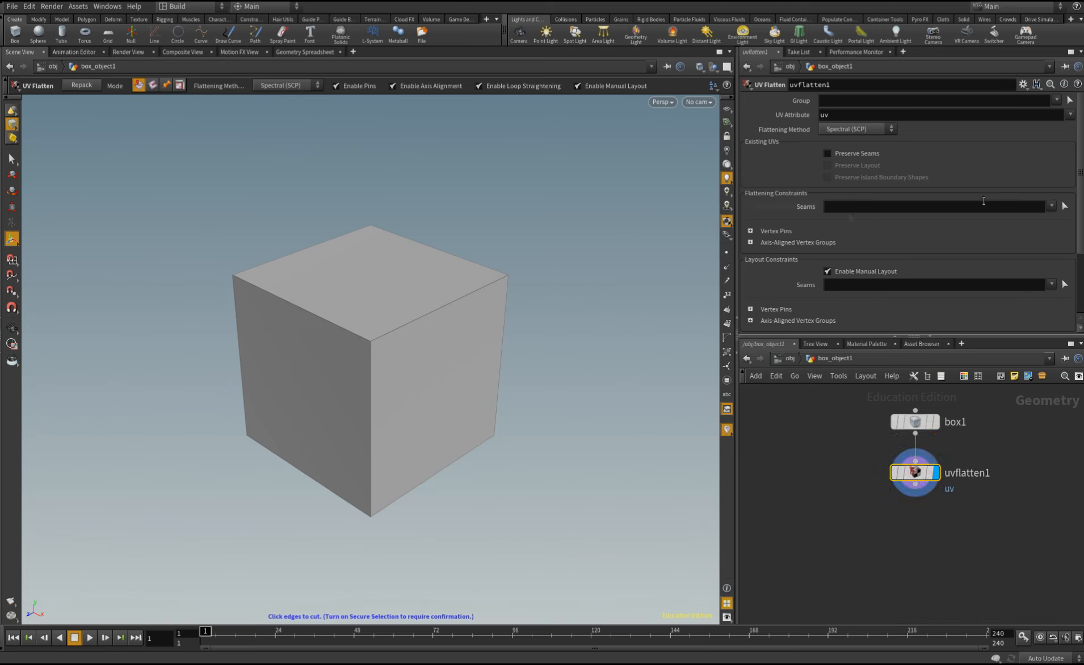
- Set the UV Flatten node's flattening seams to box edges p2-3, p6-3, p7-6, p0-2, p7-5, p1-0 and p4-5
click(1065, 206)
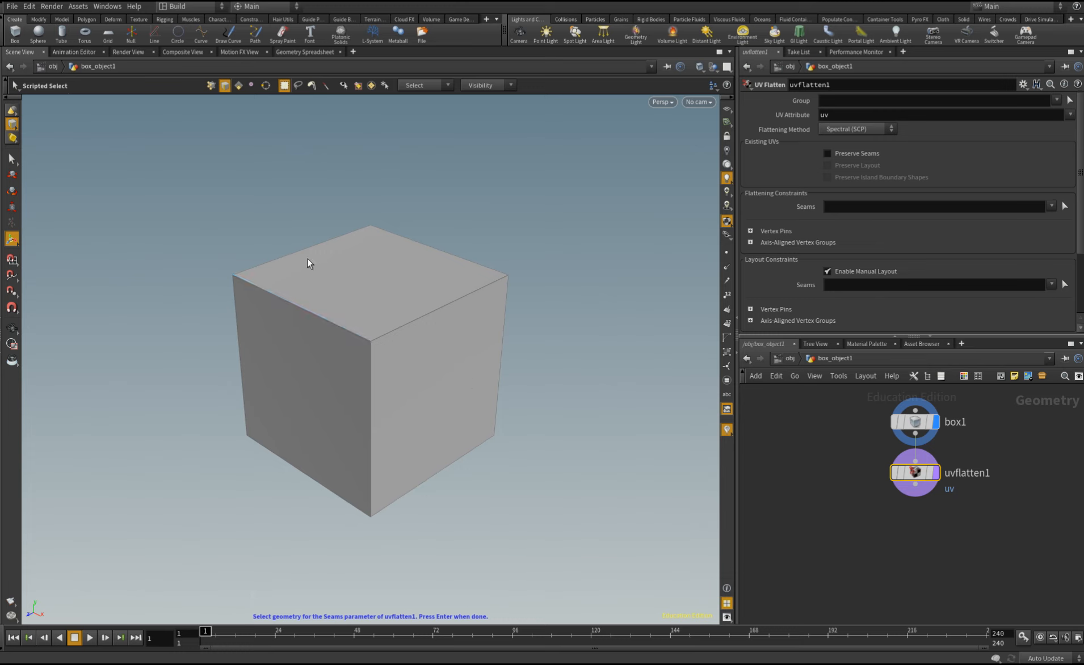
click(294, 309)
shift+click(394, 328)
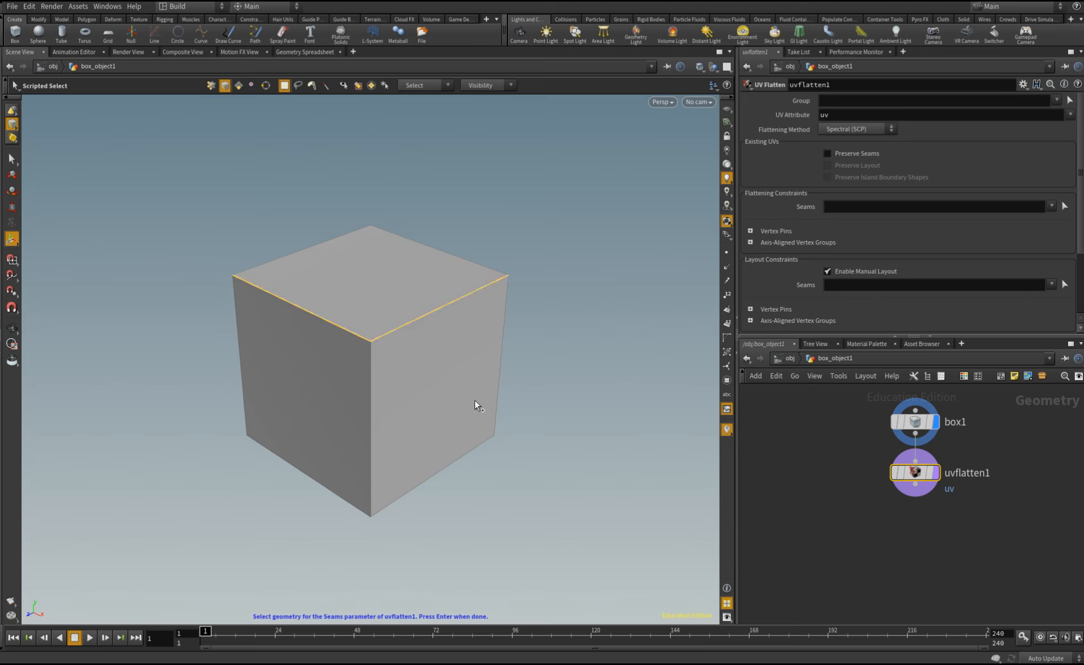
ctrl+click(416, 328)
shift+click(315, 243)
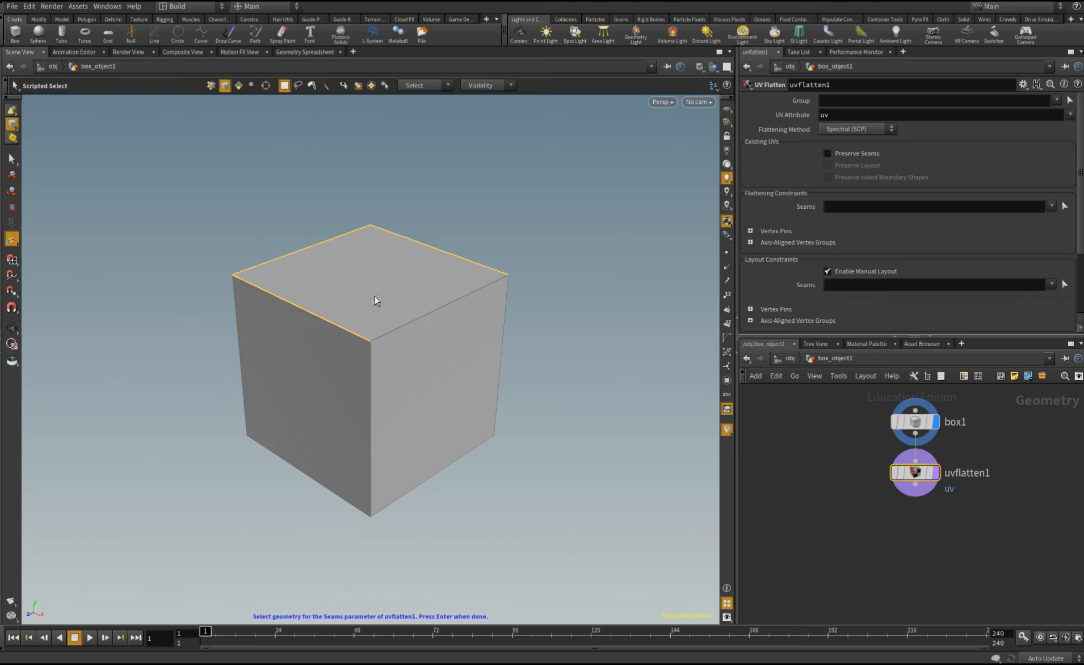
shift+click(370, 388)
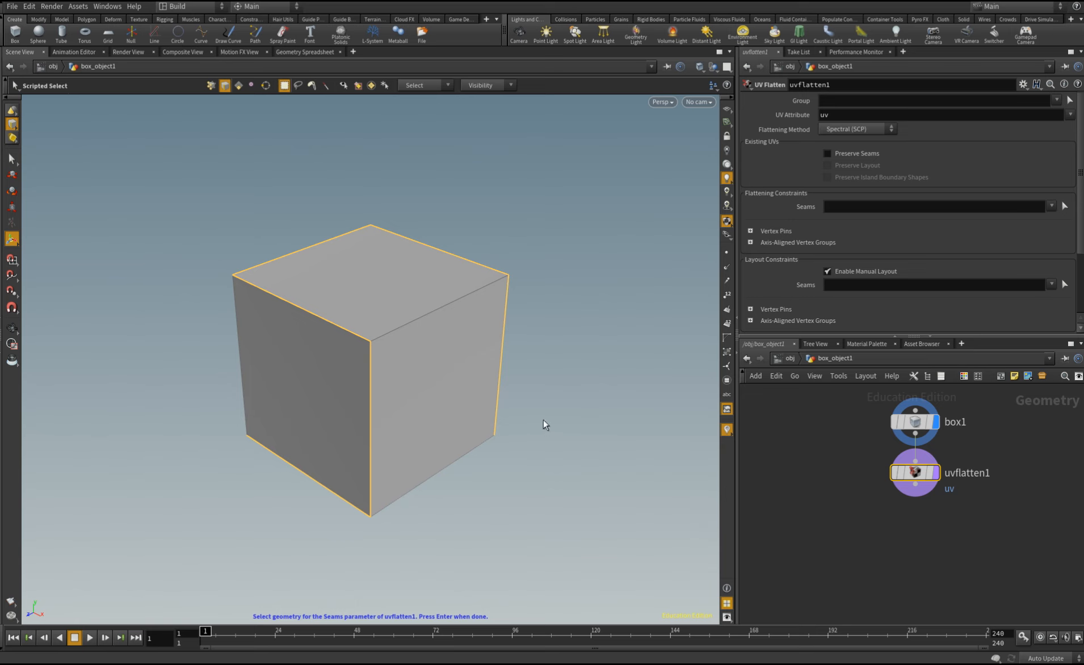
alt+drag(508, 431, 387, 489)
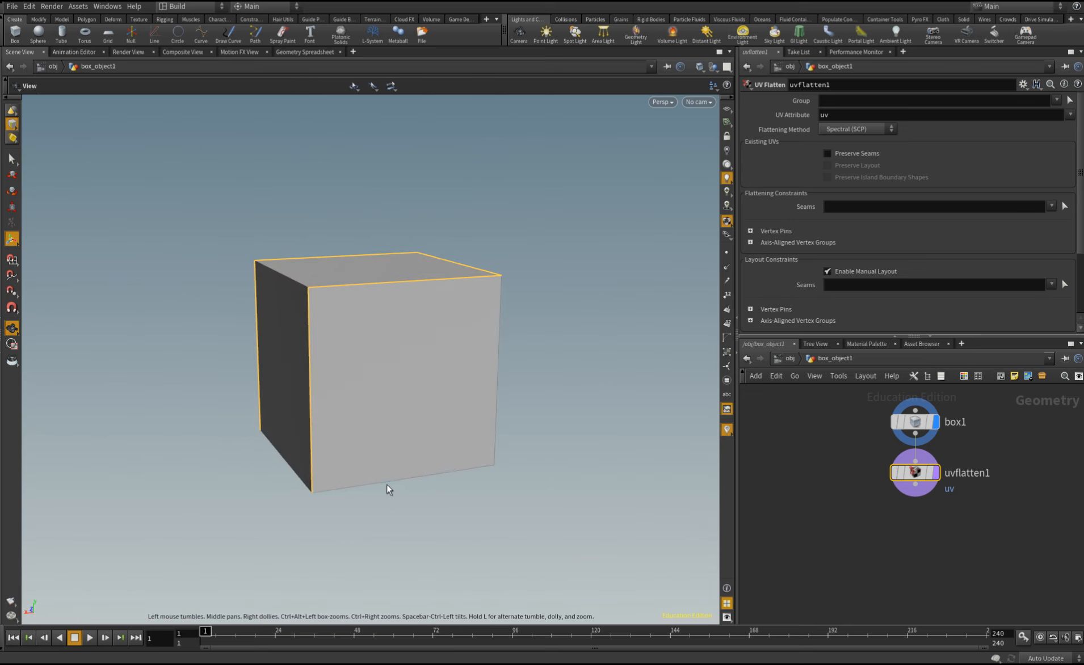
shift+click(387, 483)
alt+drag(272, 460, 583, 458)
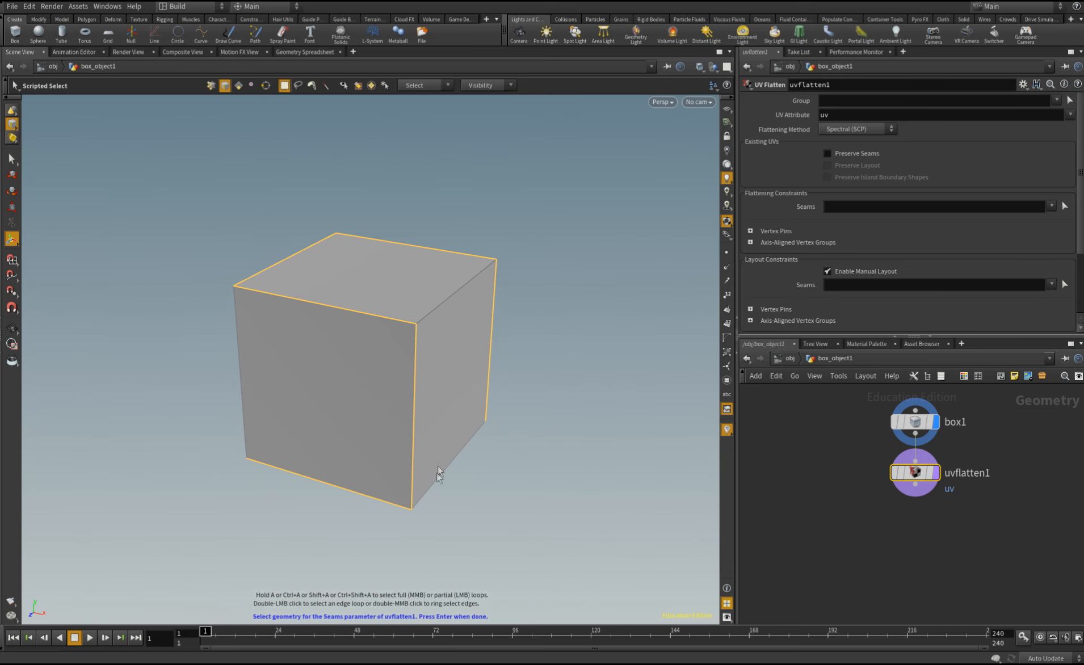
alt+drag(235, 483, 370, 435)
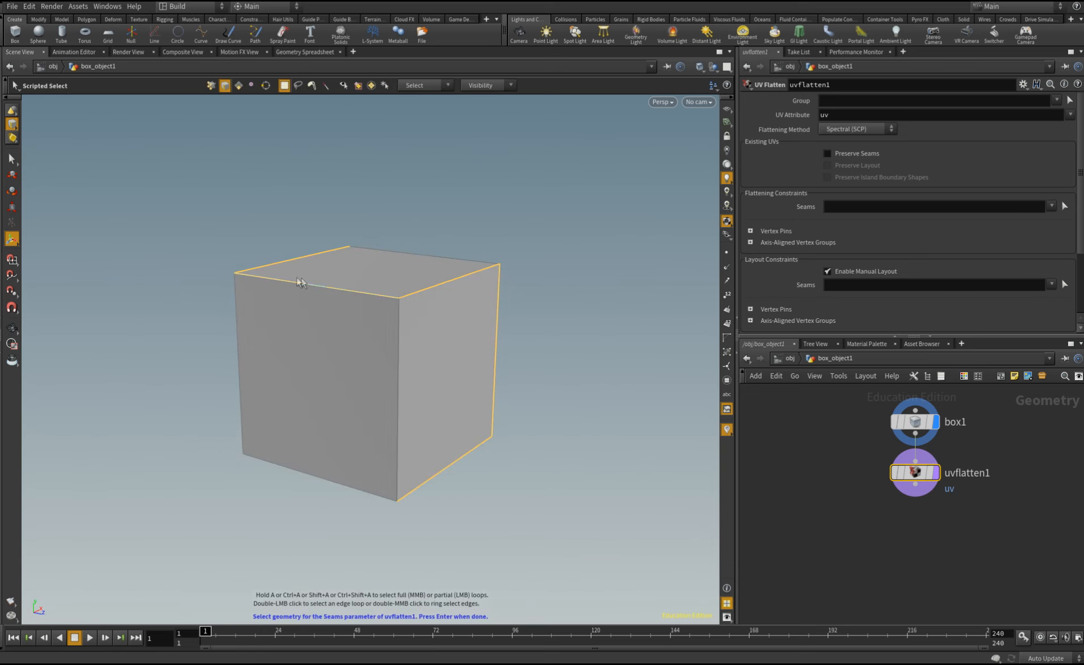
mouse_move(259, 370)
alt+mouse_down()
mouse_move(423, 368)
mouse_move(339, 375)
mouse_move(265, 362)
mouse_move(414, 367)
mouse_move(225, 351)
mouse_move(221, 370)
mouse_move(238, 370)
alt+mouse_up()
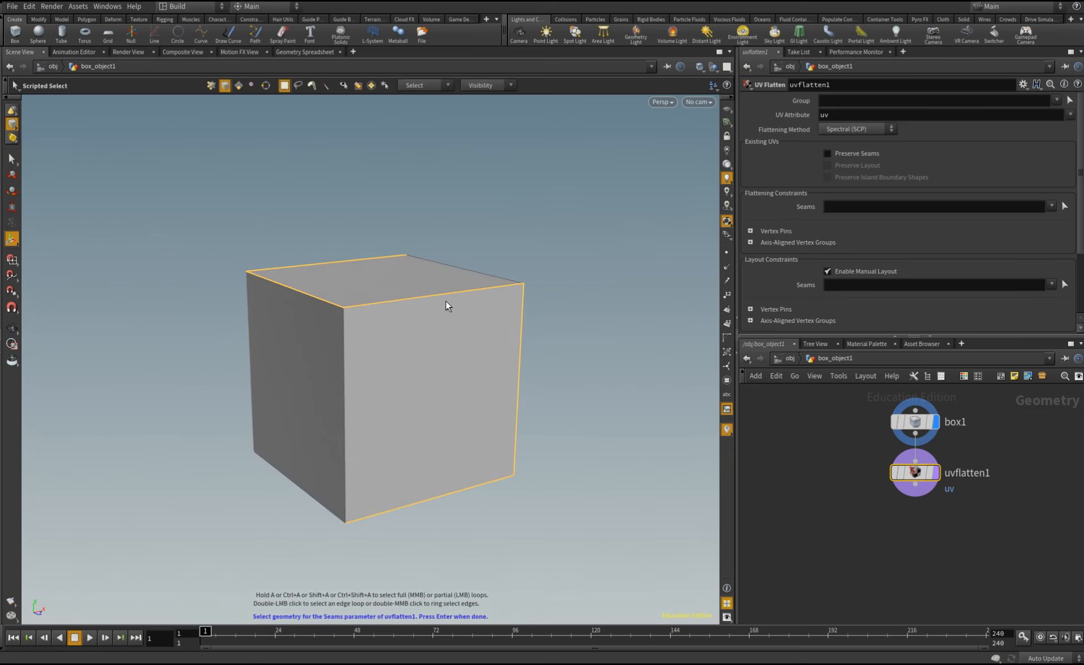
key(Return)
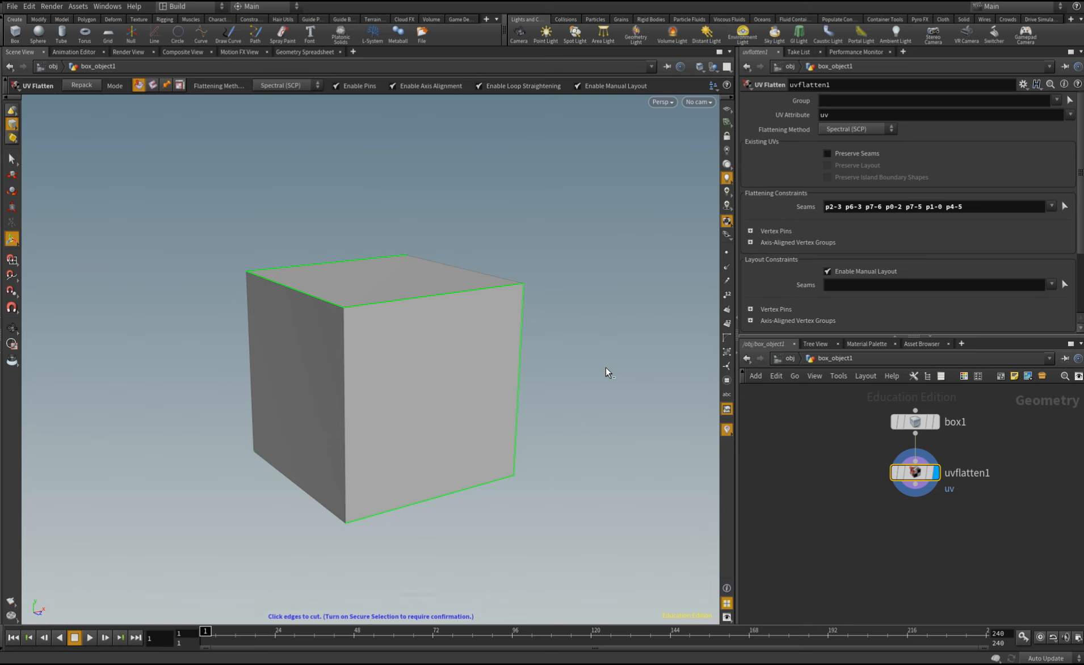
- Split the viewport into two side-by-side views and show the UV view beside the perspective view
key(ctrl+3)
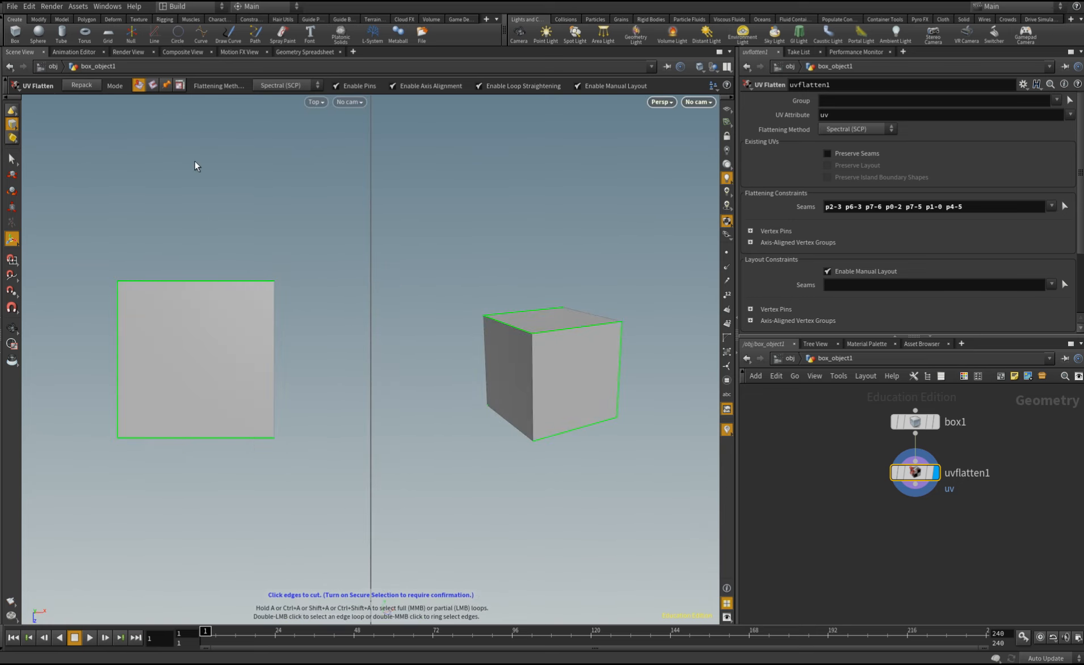
key(space+5)
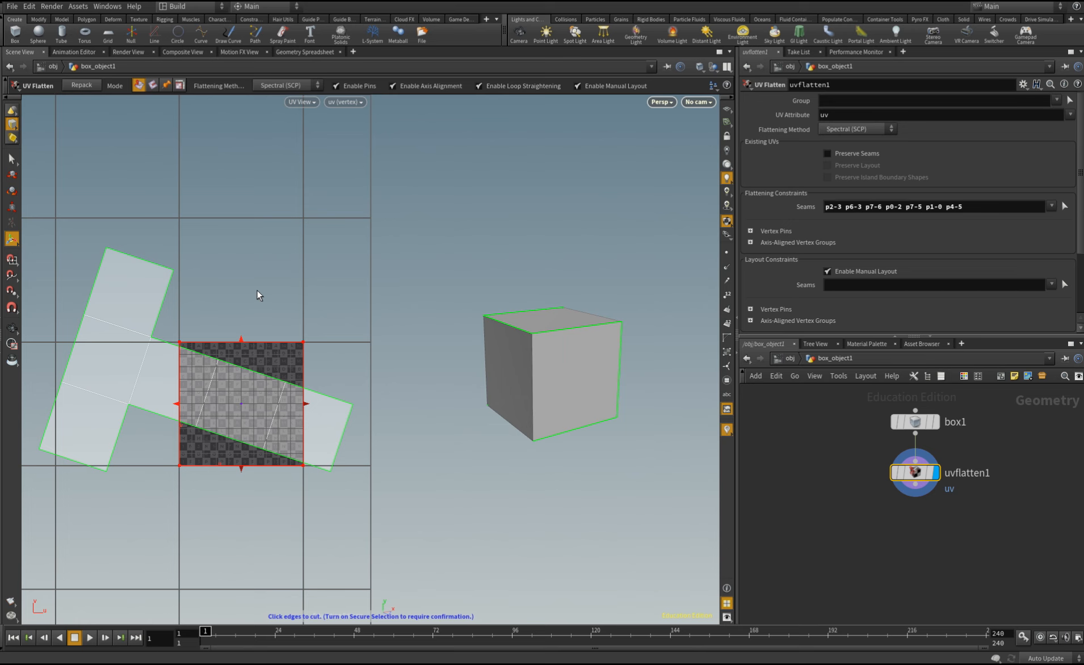
- Examine the cube from several sides to compare its faces and seams with the unfolded UV layout
key(Escape)
drag(552, 431, 481, 370)
key(Return)
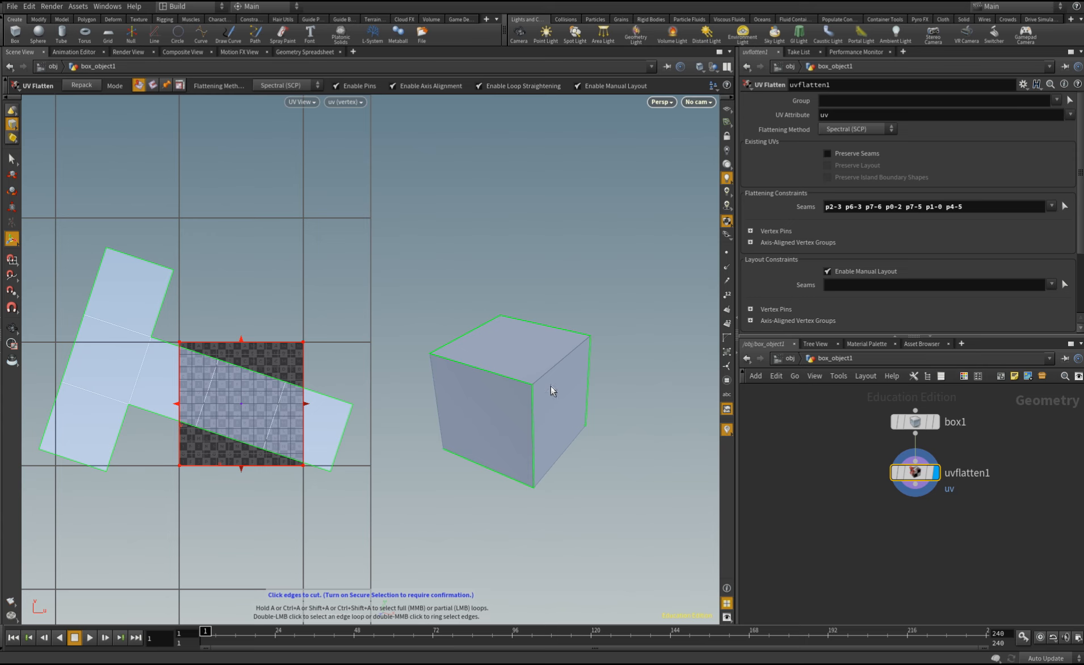
key(Escape)
drag(552, 424, 531, 346)
key(Return)
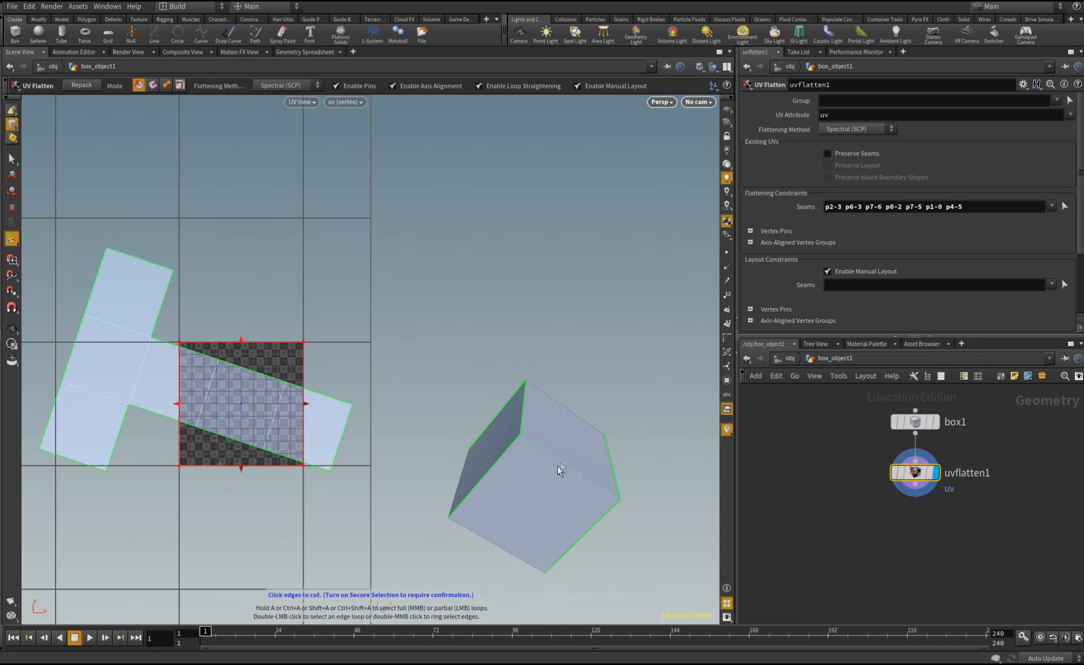
key(Escape)
drag(514, 521, 556, 504)
key(Return)
key(Escape)
key(Return)
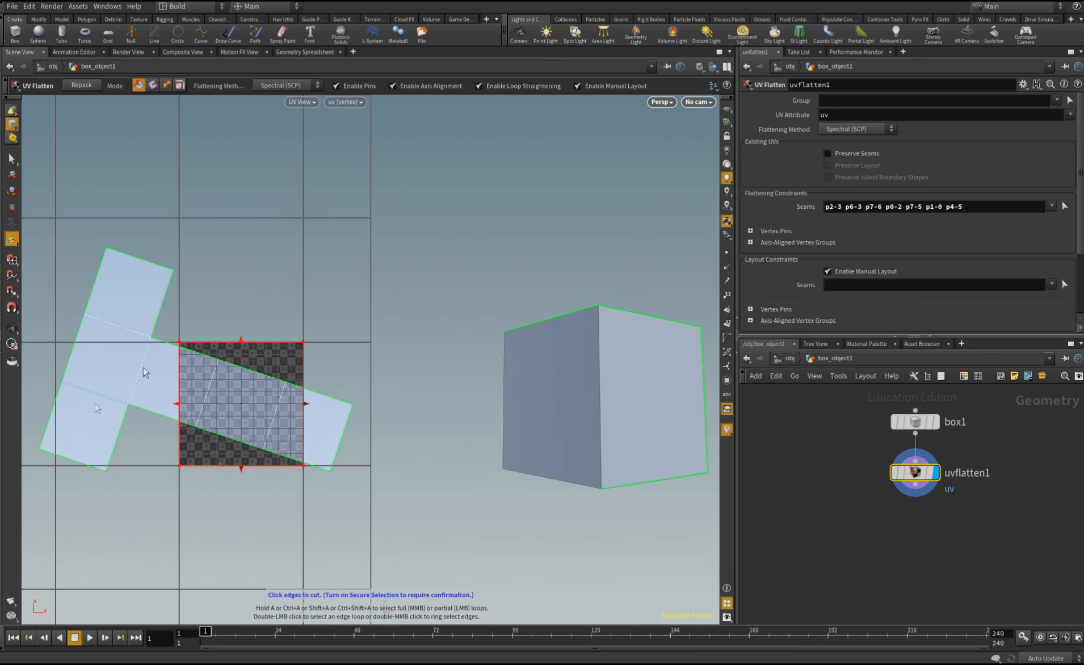
alt+drag(488, 394, 439, 375)
alt+drag(630, 397, 516, 417)
key(space+h)
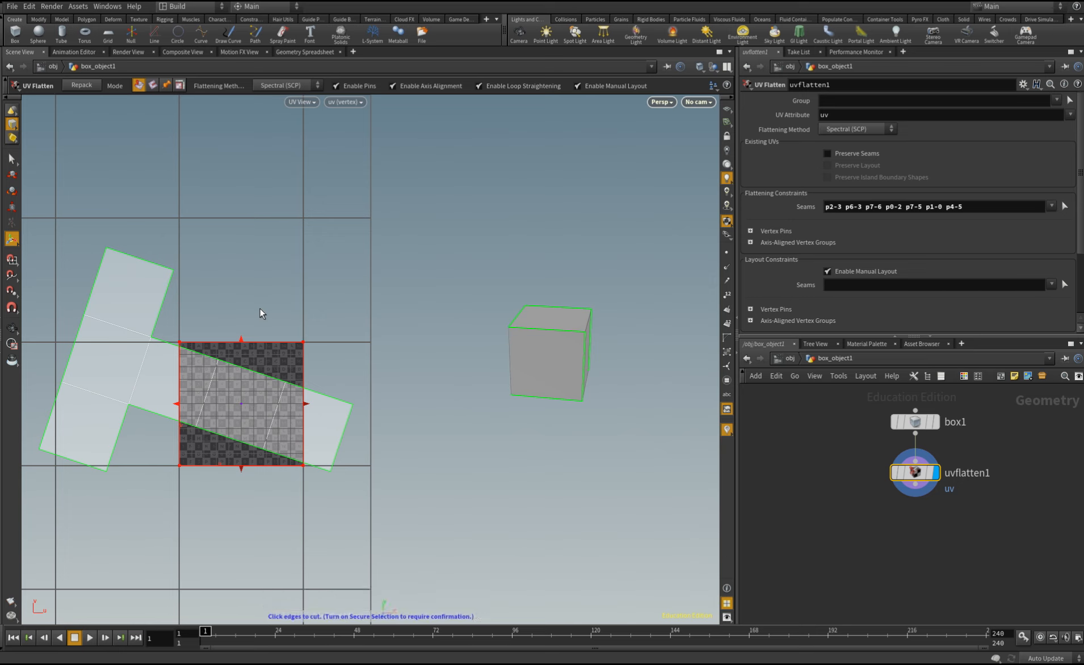
- Repack the flattened UVs so the island is laid out inside the UV tile
click(72, 84)
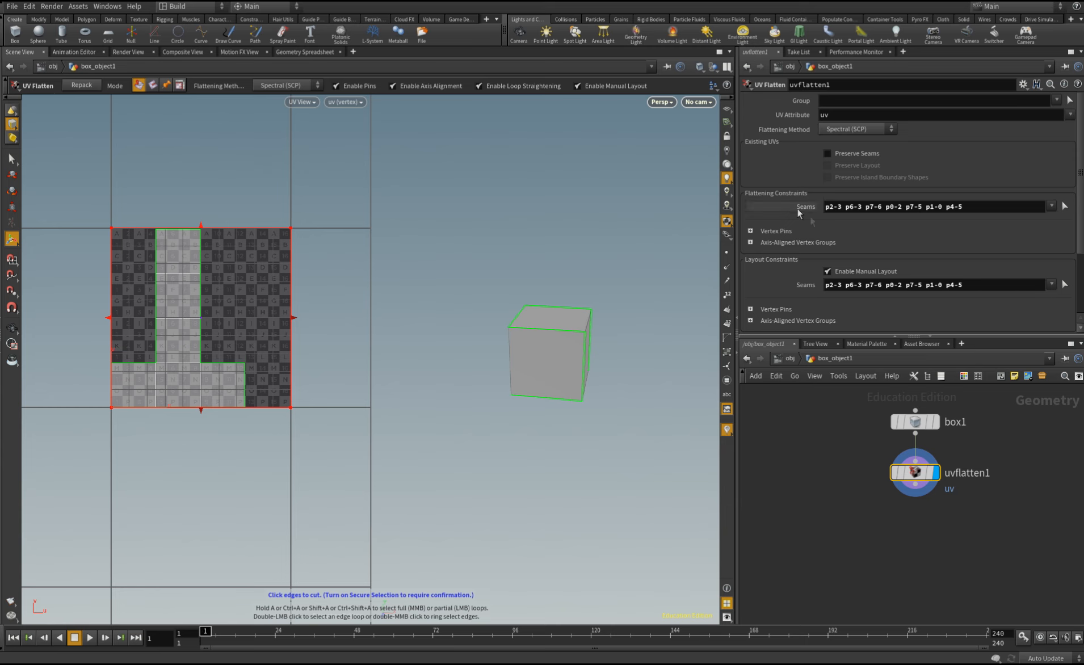
- Reselect the flattening seams and remove the two bottom edges, p1-0 and p4-5, from the selection
click(1065, 206)
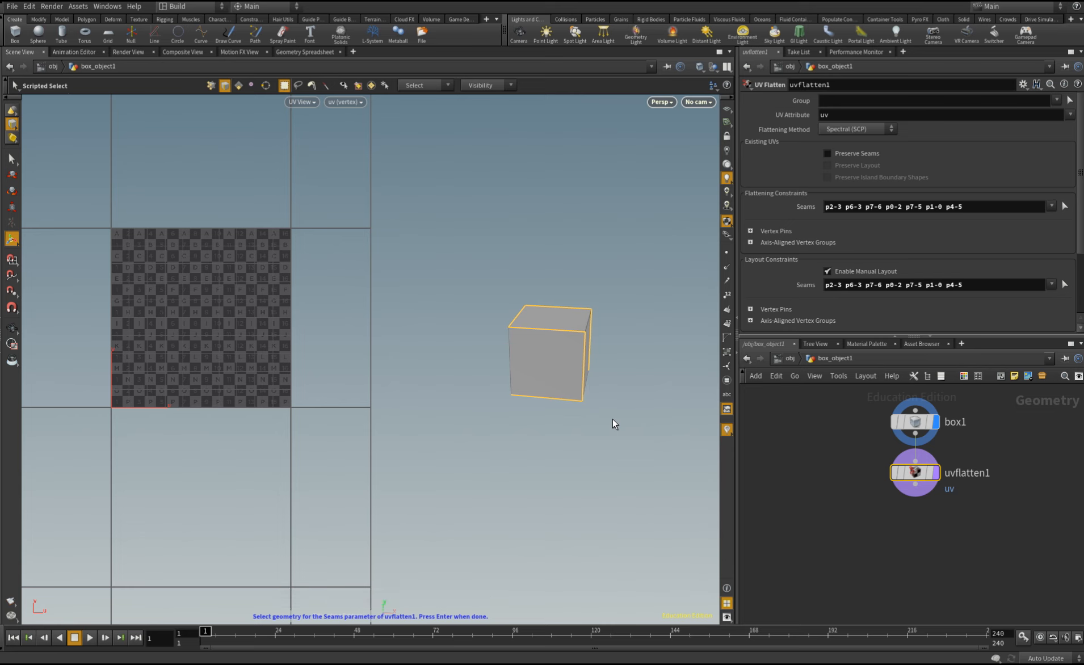
alt+drag(612, 420, 484, 451)
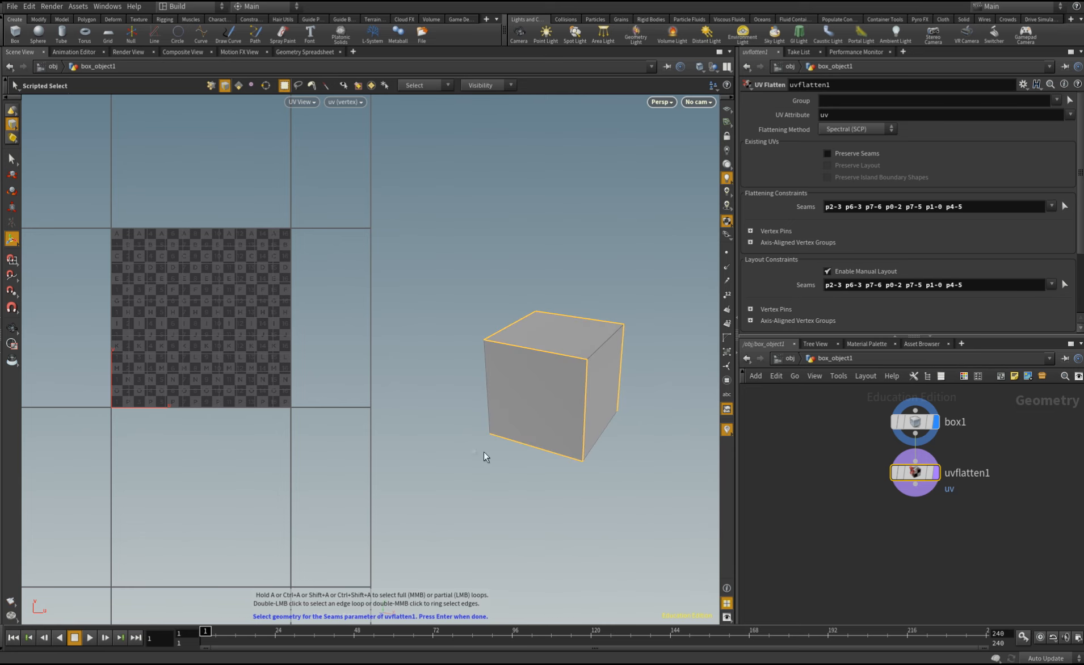
click(529, 447)
key(Escape)
drag(514, 516, 438, 450)
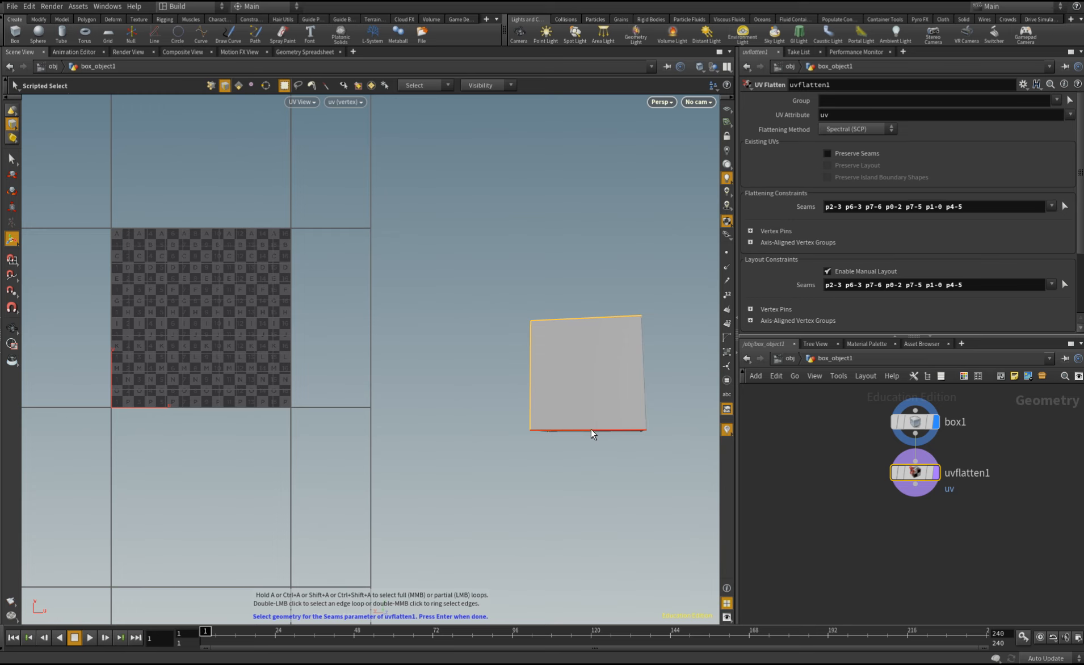
alt+drag(566, 467, 518, 321)
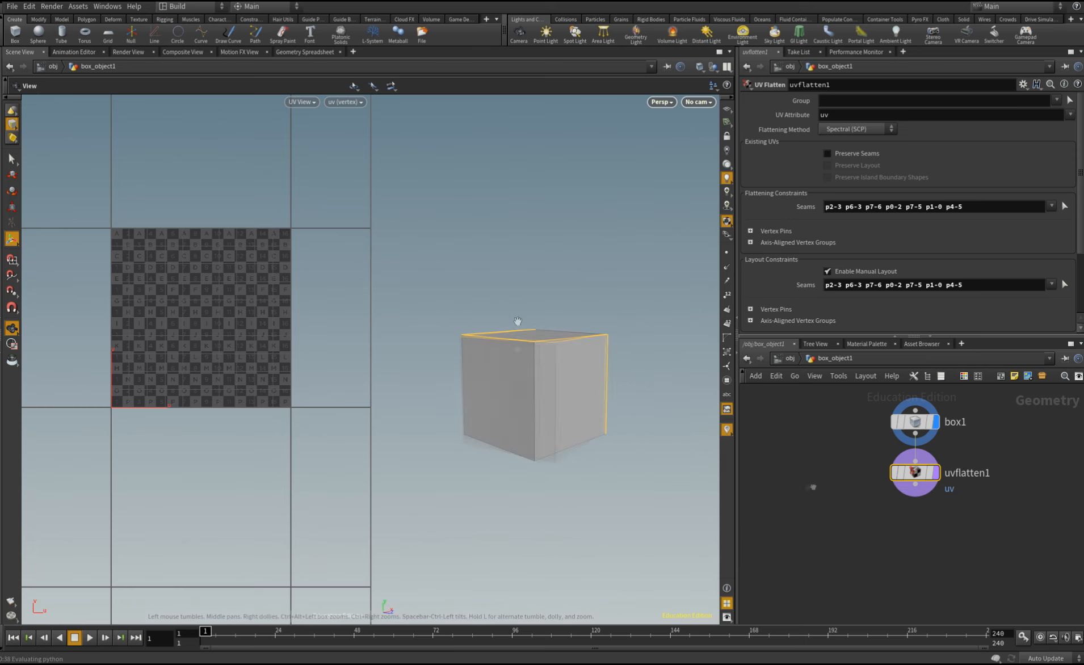
key(Return)
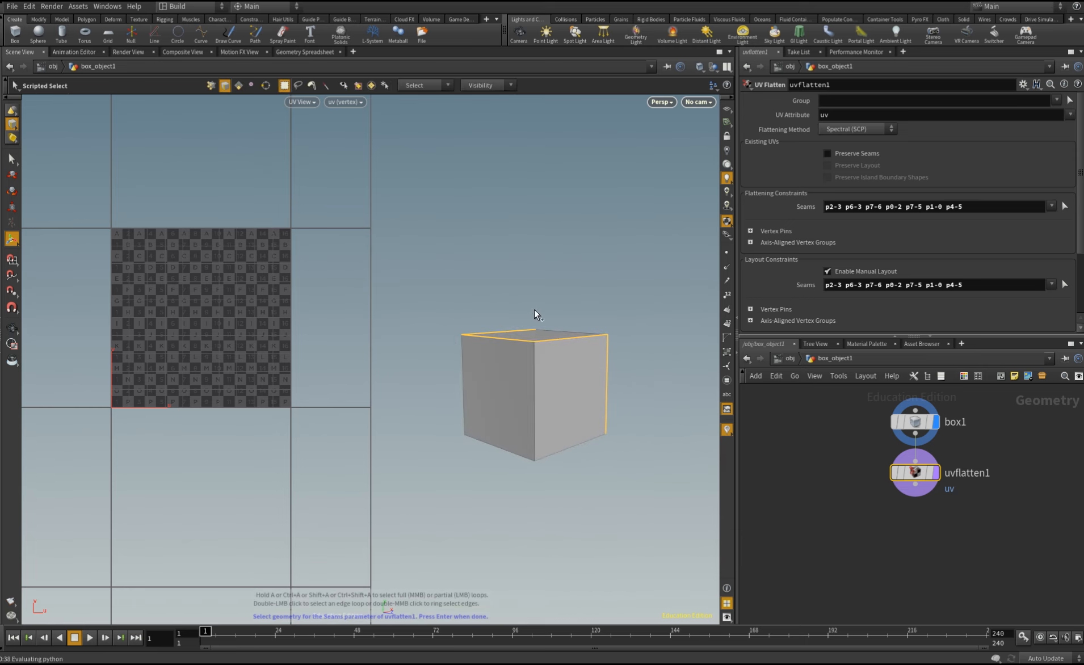
- Add the vertical edges p3-1 and p4-6 to the flattening seams and repack the UV layout
shift+click(521, 373)
drag(464, 380, 459, 507)
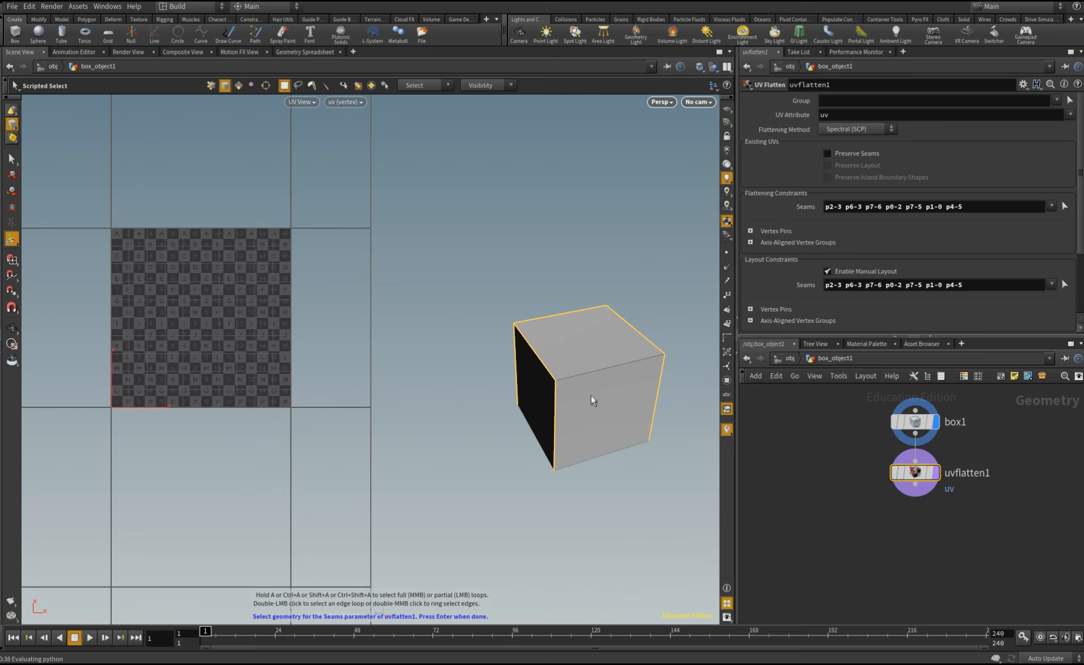
mouse_move(582, 432)
mouse_down()
mouse_move(583, 368)
mouse_move(592, 441)
mouse_up()
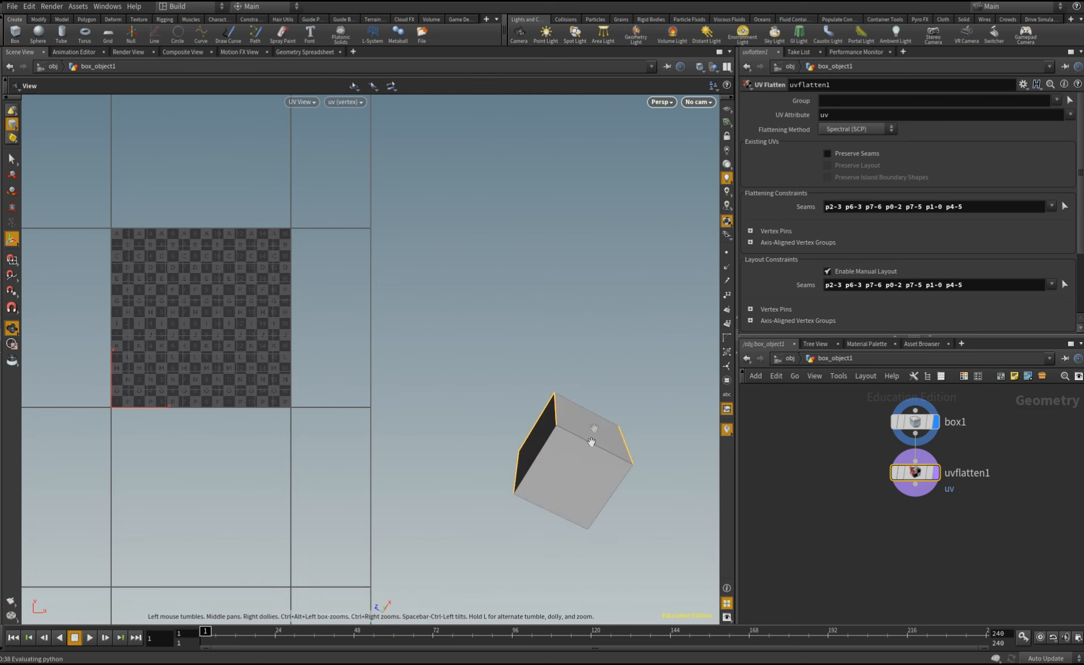
key(space)
drag(547, 472, 525, 501)
drag(587, 437, 526, 463)
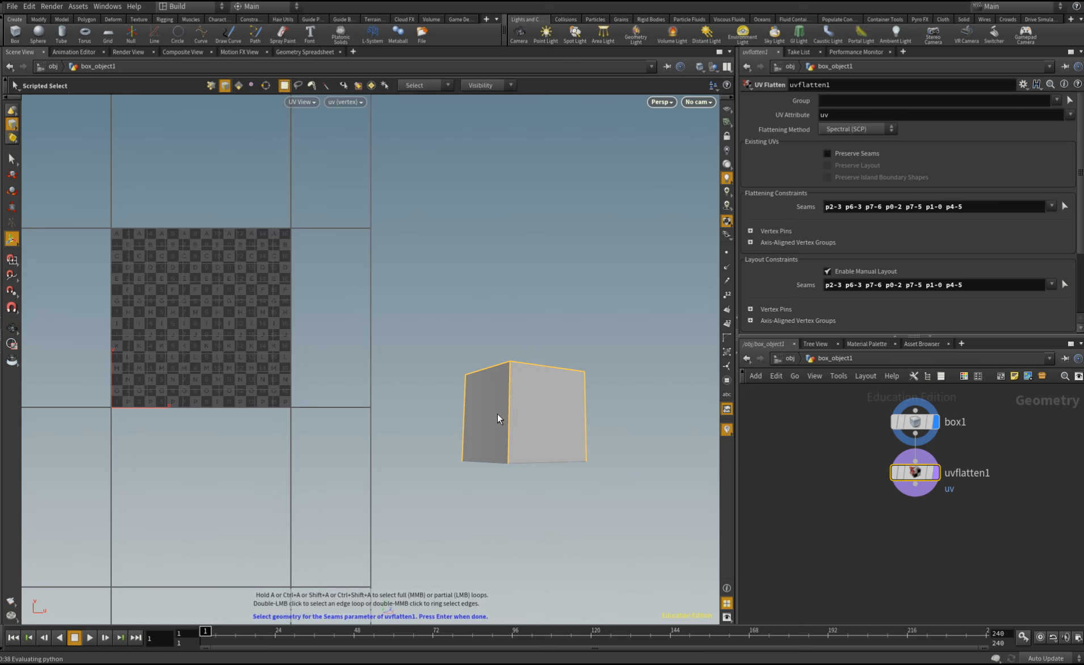
key(Return)
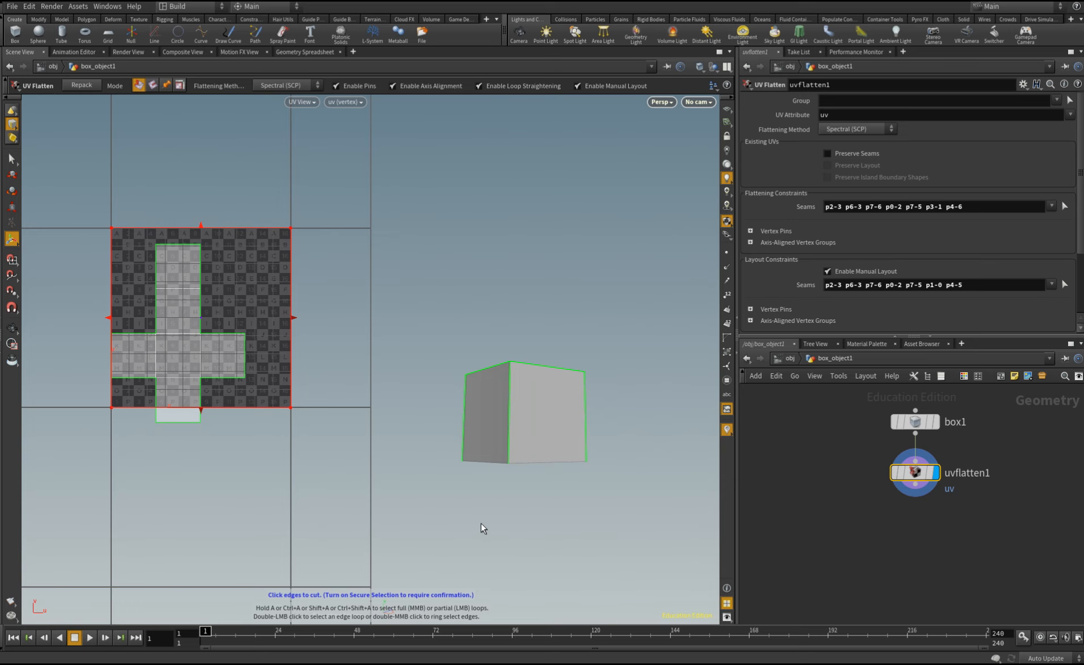
click(80, 86)
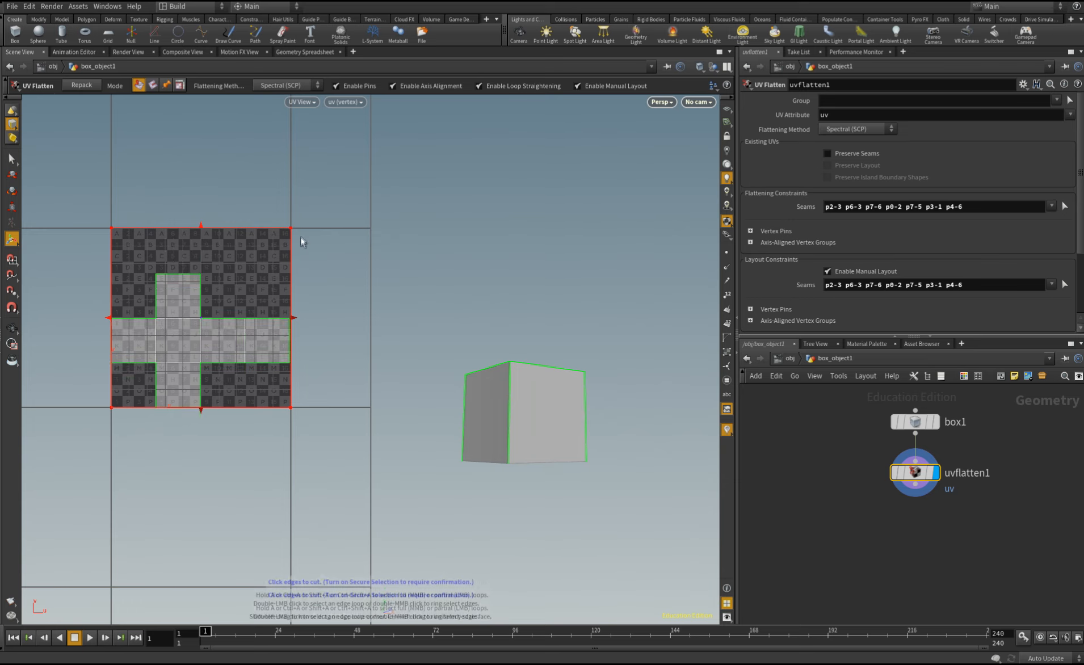
- Enlarge the UV packing area past the tile's upper corner, and snap that corner back onto the tile
drag(289, 230, 341, 177)
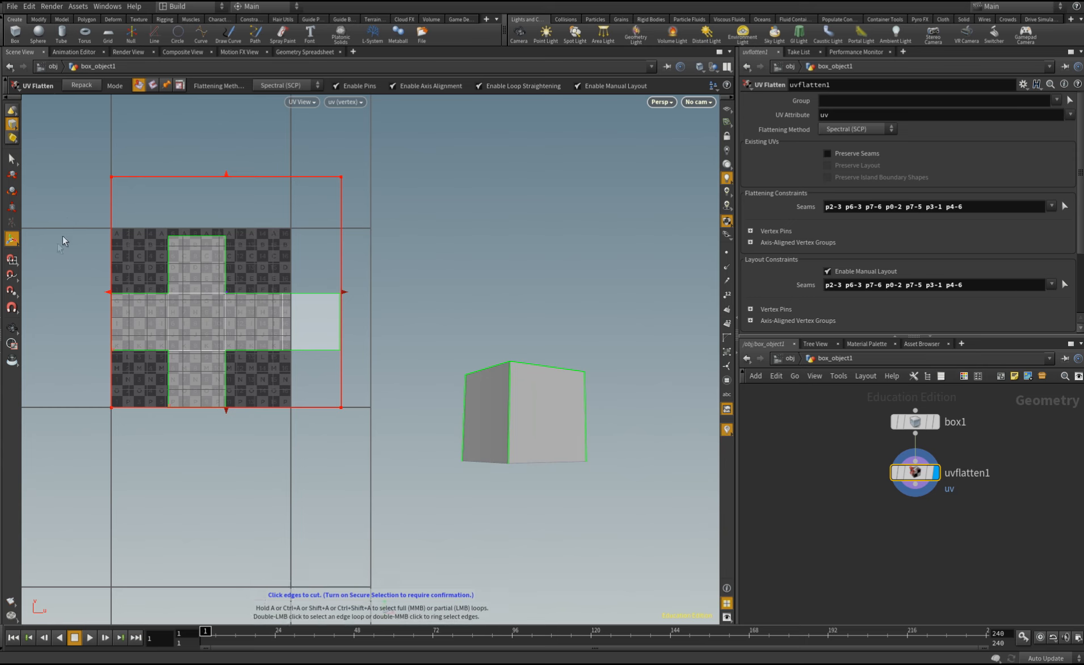
click(11, 261)
drag(341, 177, 290, 230)
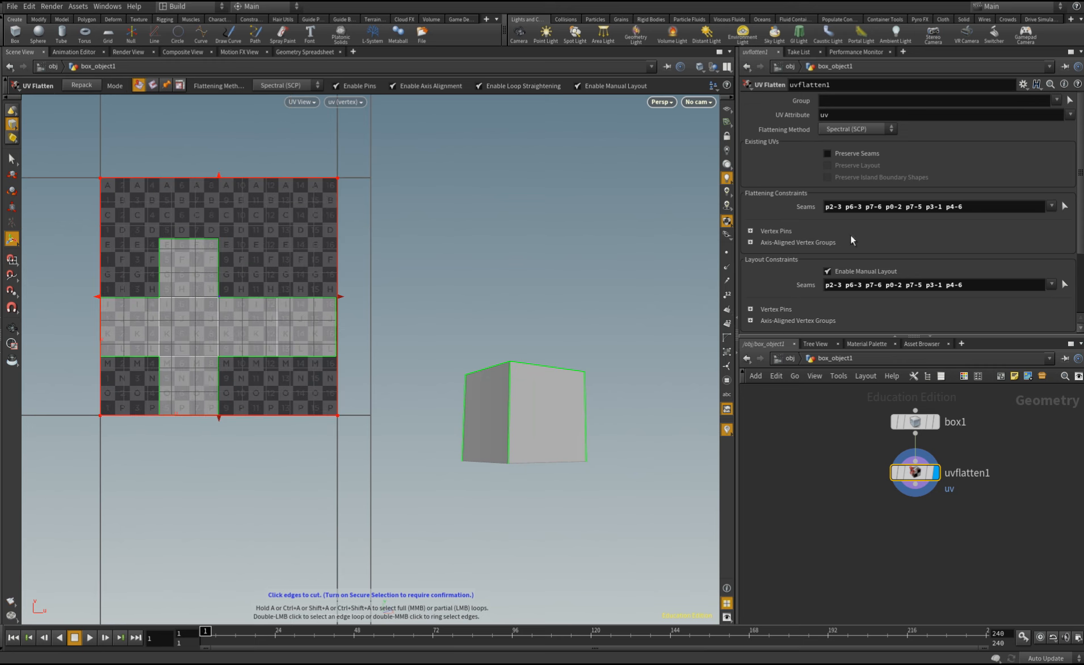
- Set the UV Flatten packing area's size to 0.954 in both directions
scroll(850, 233, down, 4)
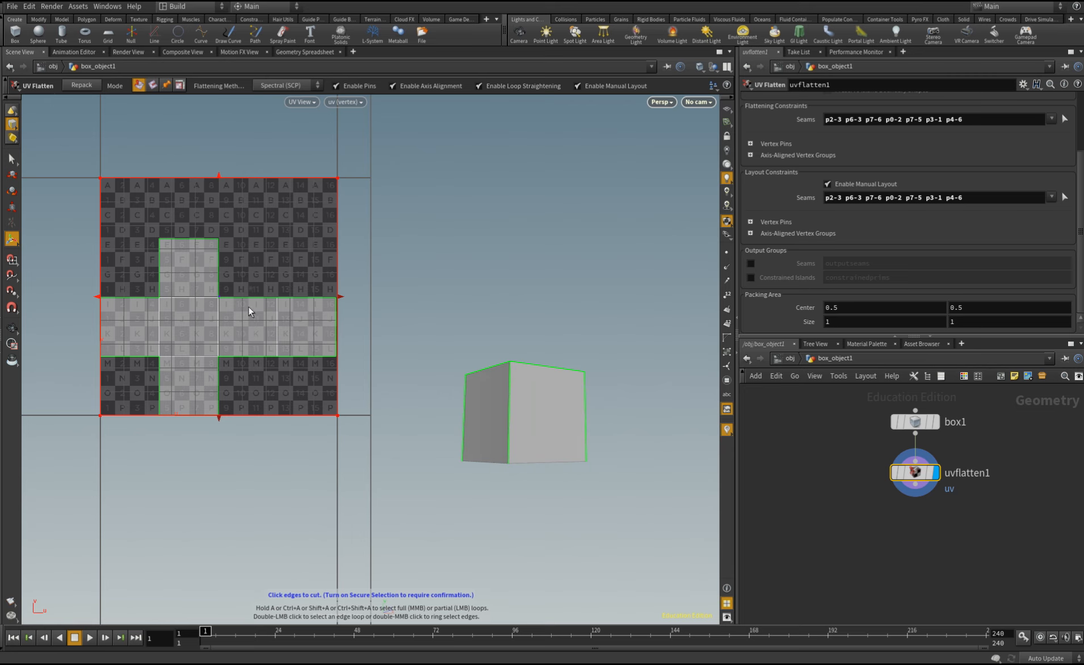
middle_drag(806, 321, 593, 343)
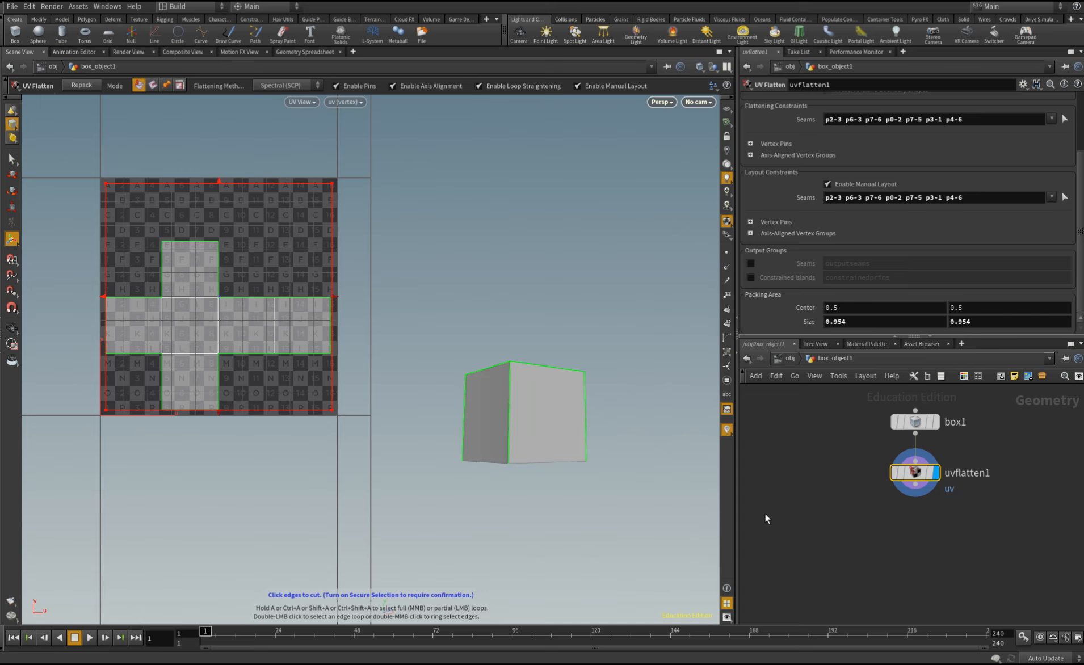
- Open the save options of the UV Flatten node
right_click(919, 475)
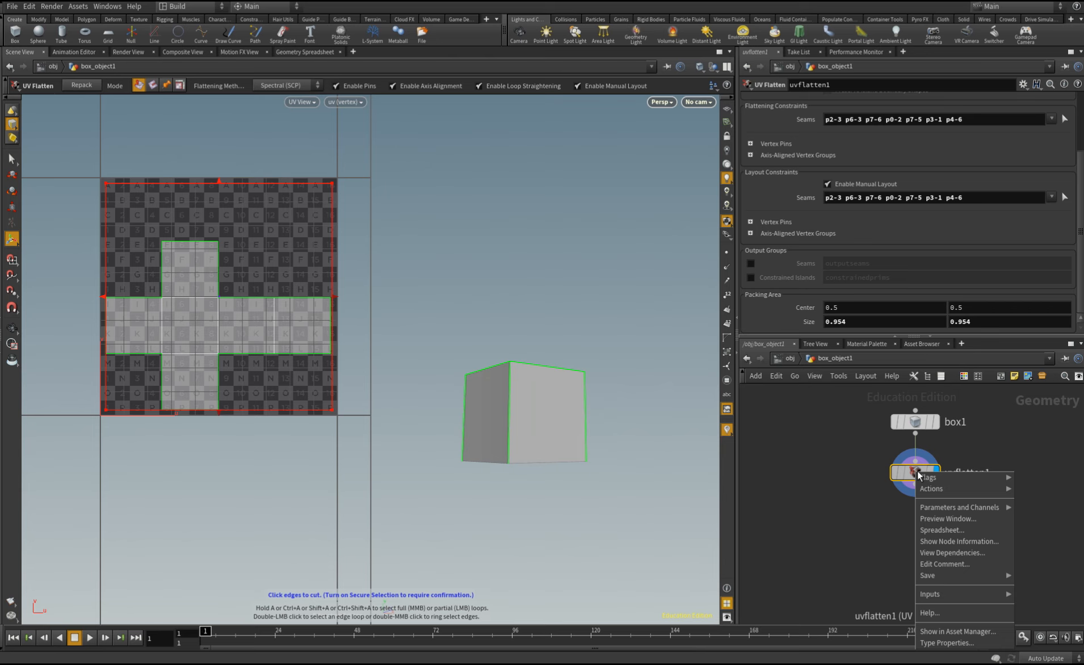
mouse_move(927, 577)
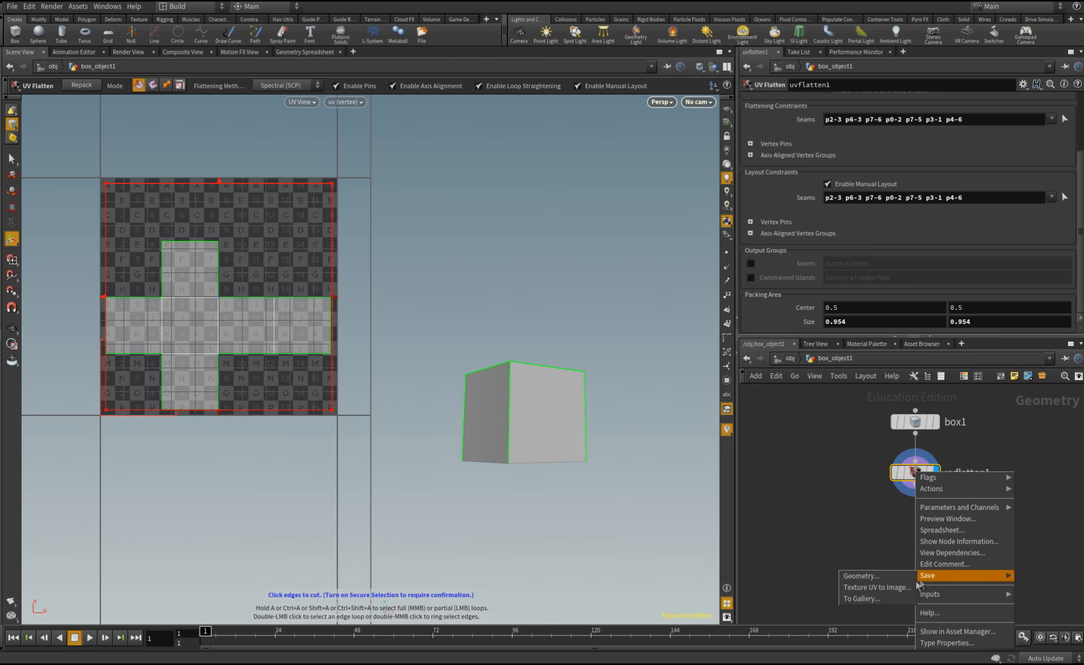